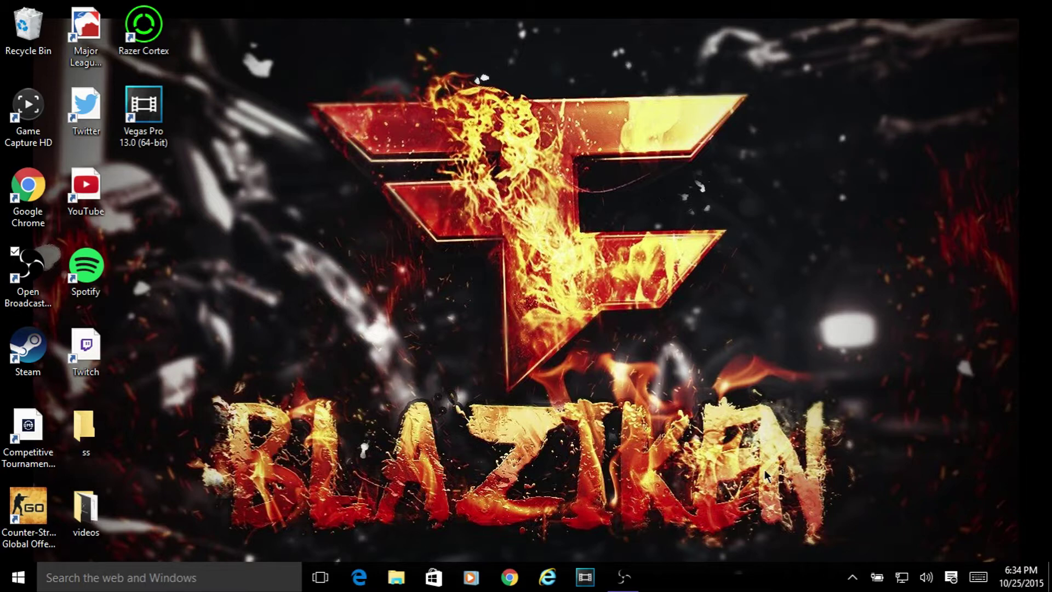
# Launch Task Manager from the taskbar menu and maximize it to review the Processes list.
pyautogui.rightClick(715, 582)
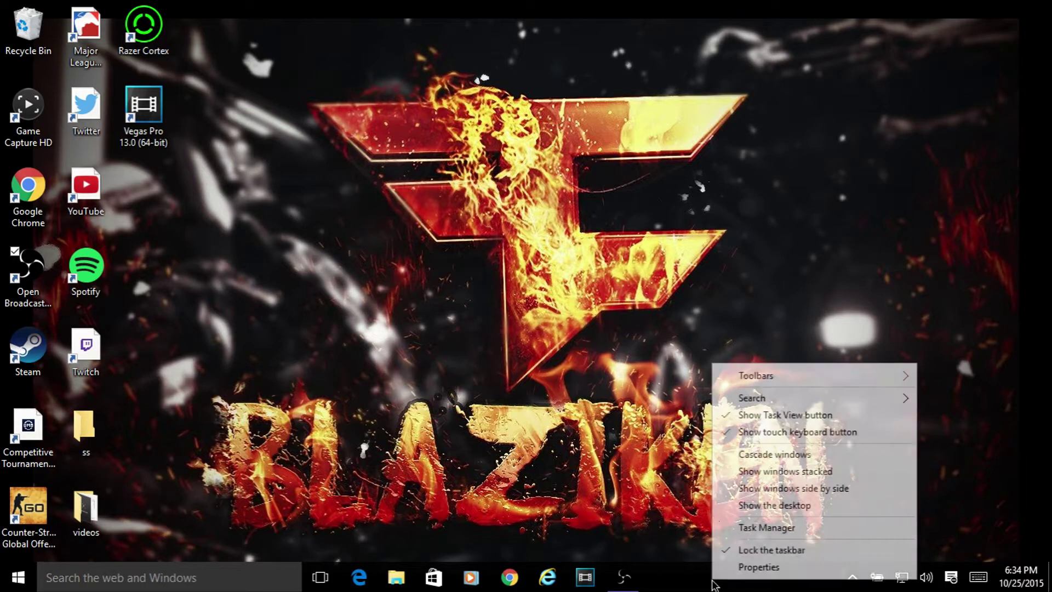
pyautogui.click(772, 529)
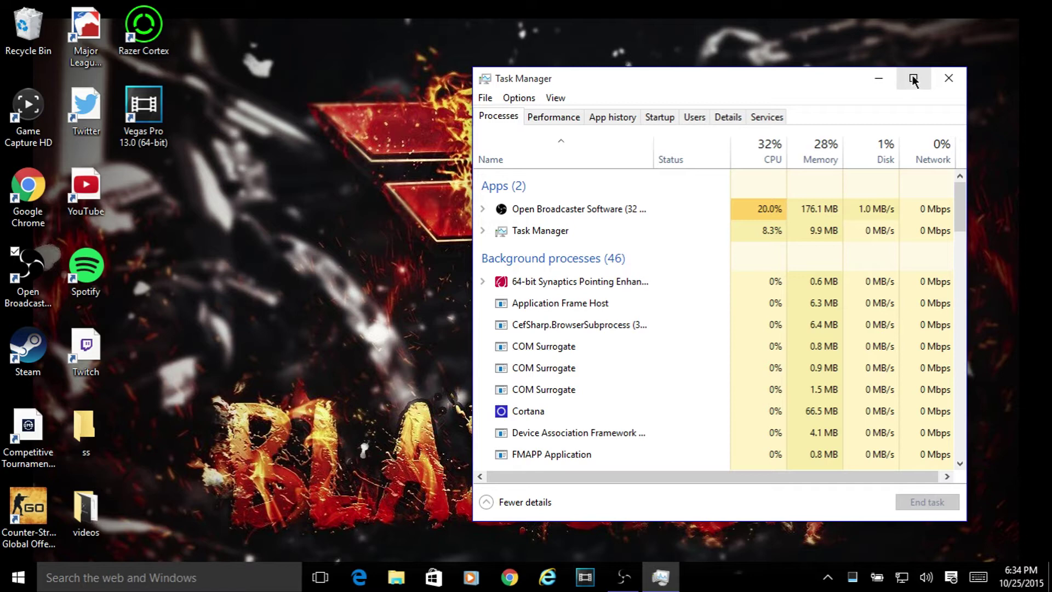
pyautogui.click(914, 80)
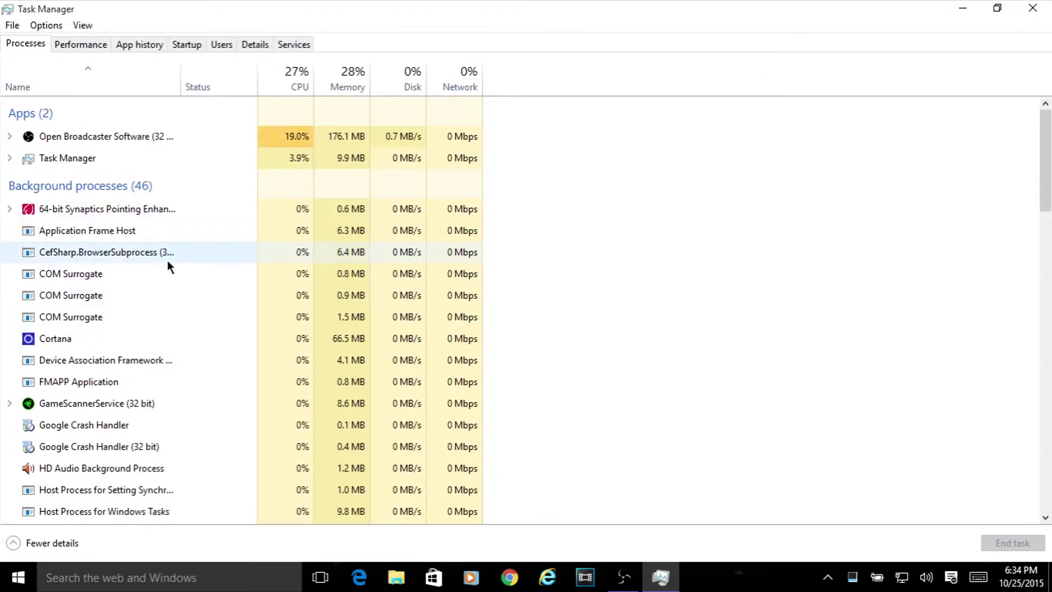
pyautogui.scroll(-2, 167, 260)
pyautogui.scroll(-2, 167, 263)
pyautogui.scroll(-3, 167, 261)
pyautogui.scroll(-3, 163, 265)
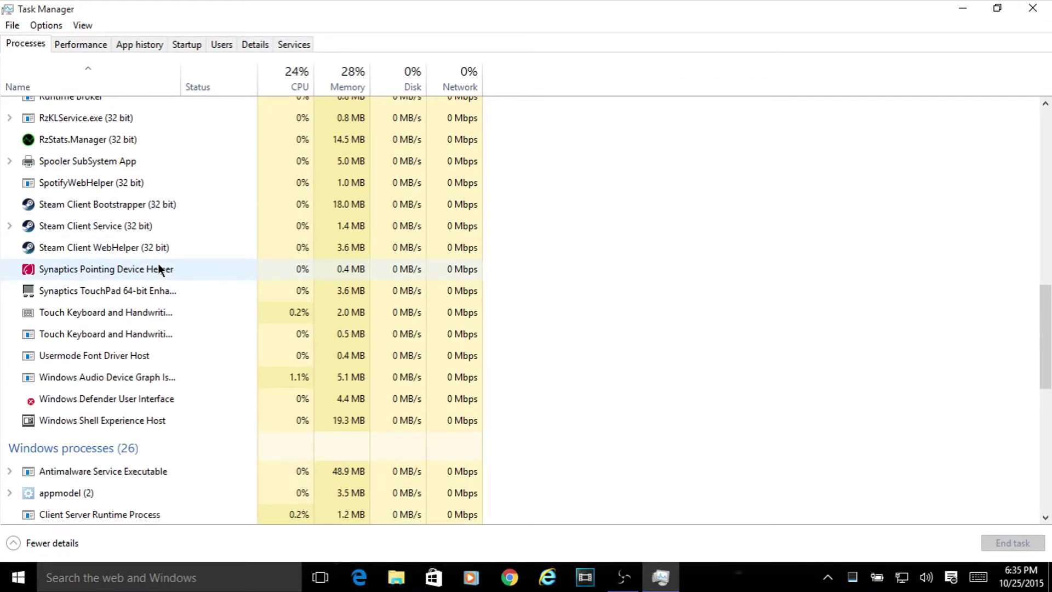
pyautogui.scroll(-3, 161, 272)
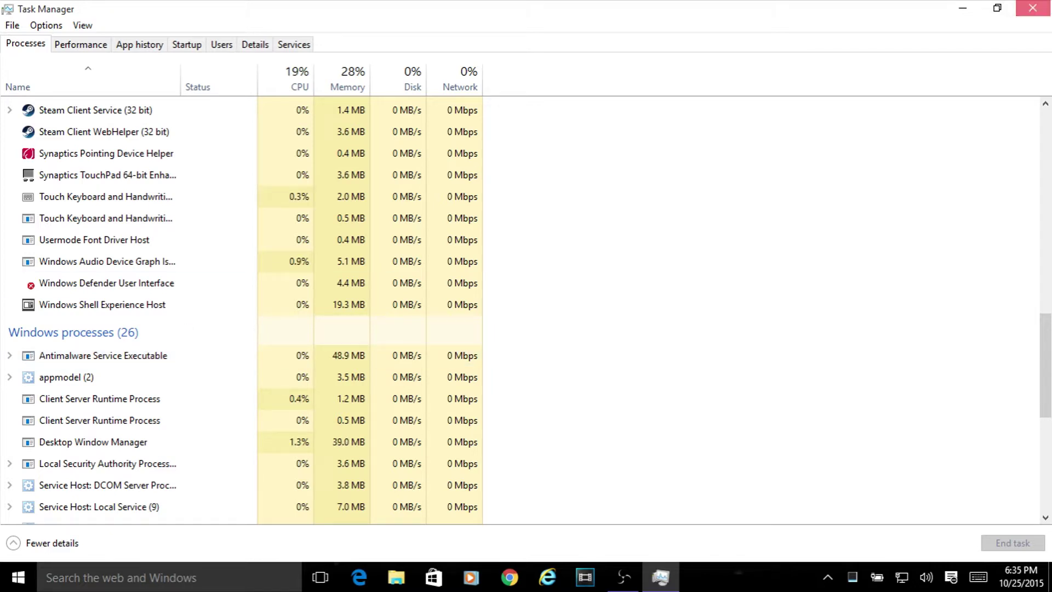
# Close Task Manager and launch the Settings app from the Start menu.
pyautogui.click(1033, 9)
pyautogui.click(19, 578)
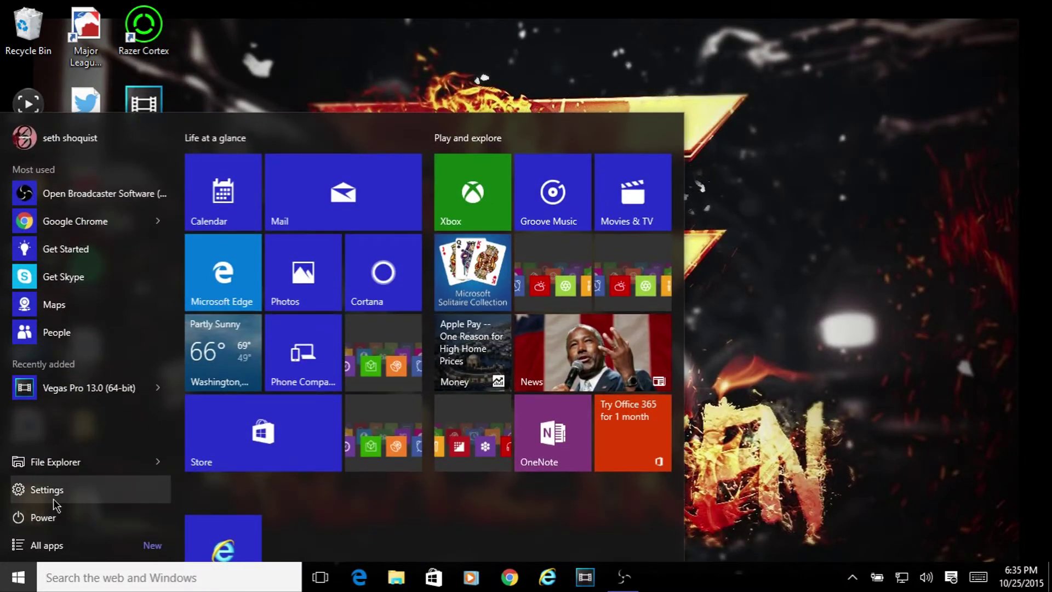
pyautogui.click(53, 499)
# Check the Windows Defender page under Update & Security shows real-time protection Off, then close Settings.
pyautogui.click(712, 379)
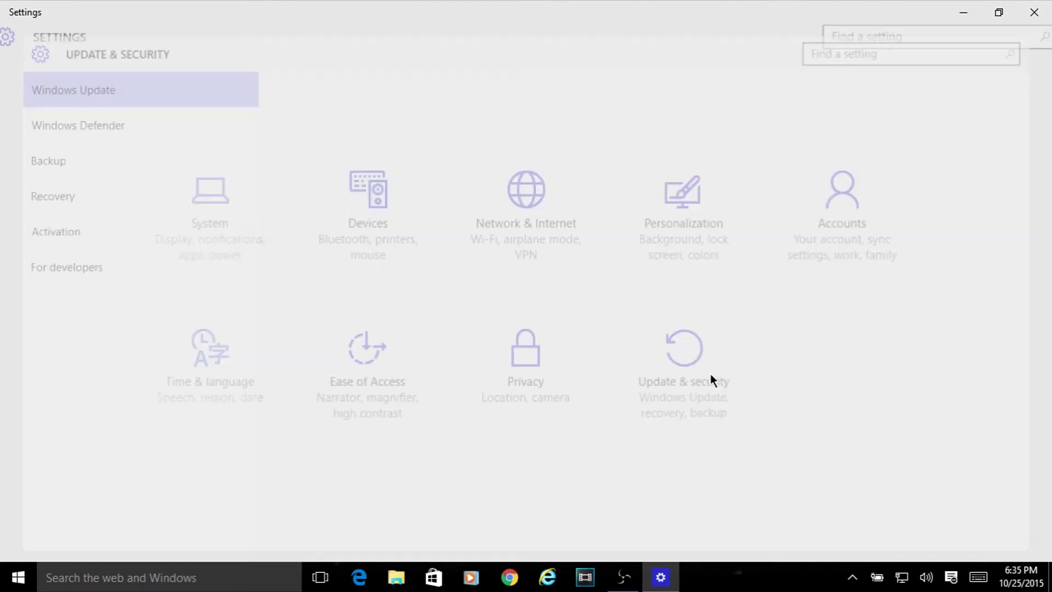
pyautogui.click(101, 129)
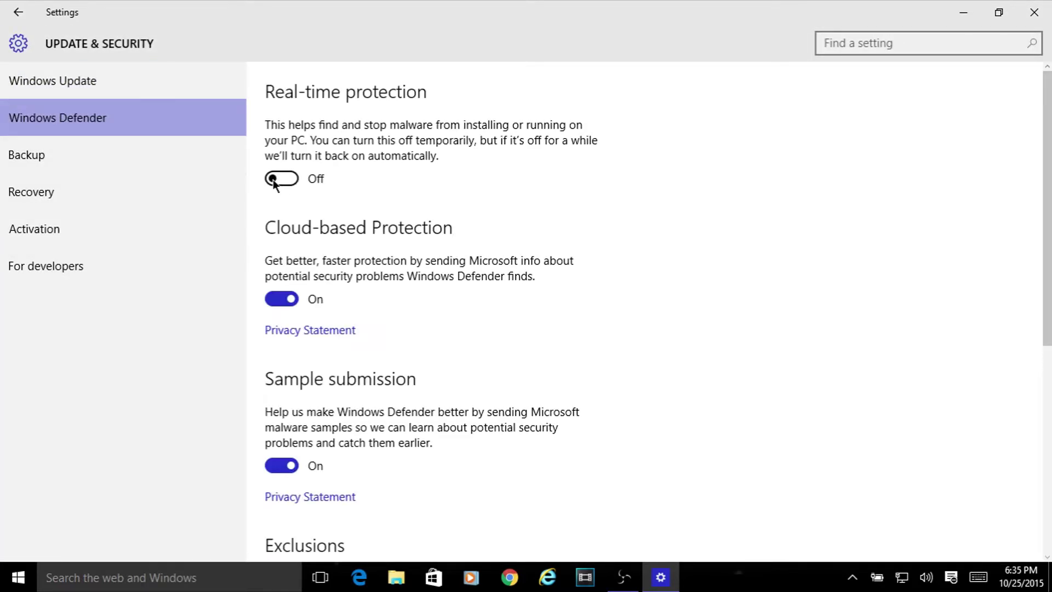
pyautogui.click(1035, 12)
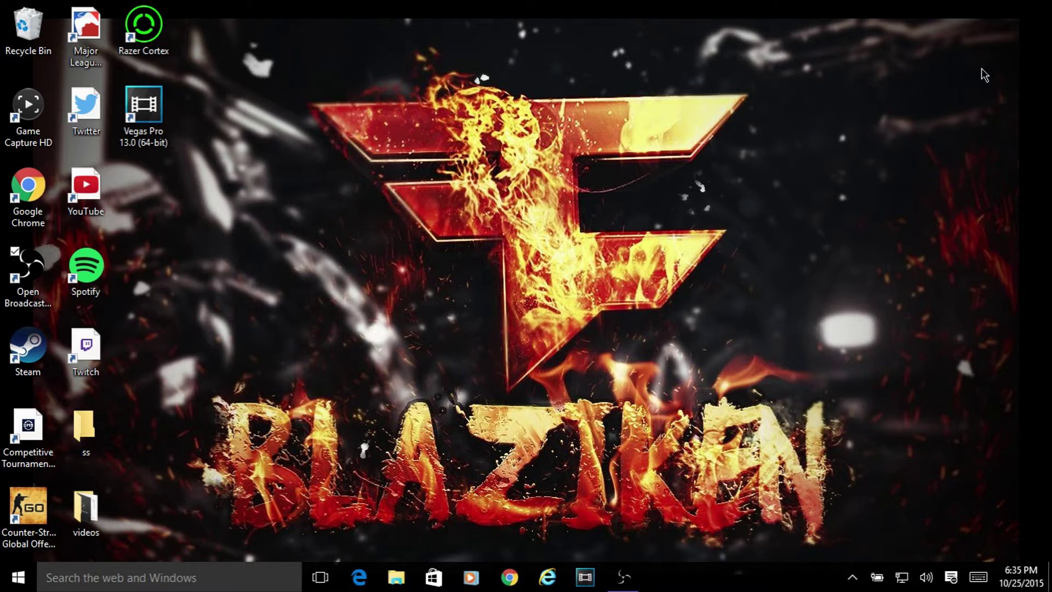
# Search for 'admin', open Administrative Tools and launch Task Scheduler.
pyautogui.click(140, 575)
pyautogui.write('a')
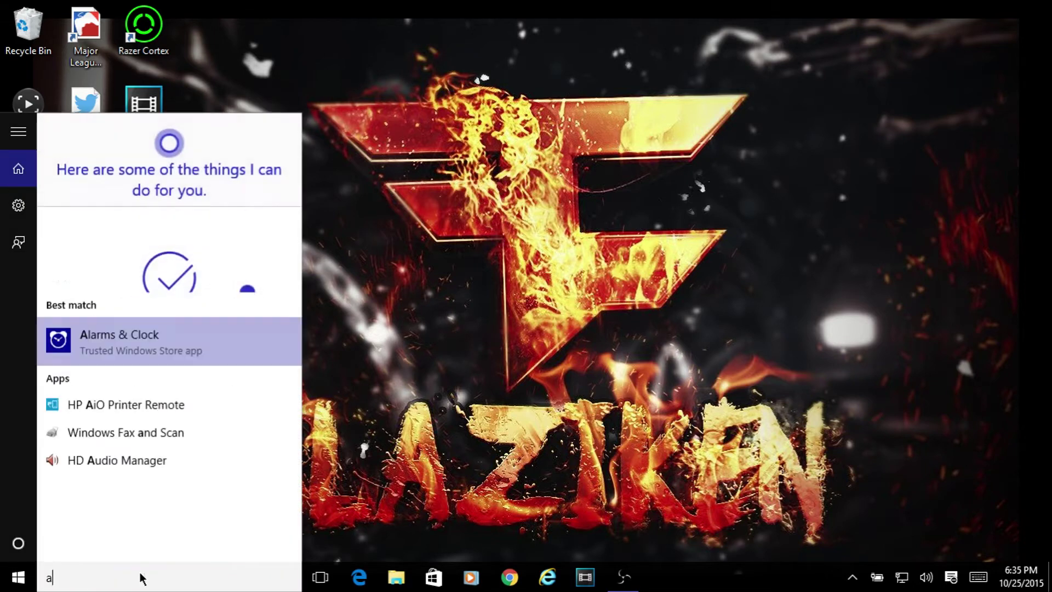
pyautogui.write('m')
pyautogui.press('BackSpace')
pyautogui.write('dm')
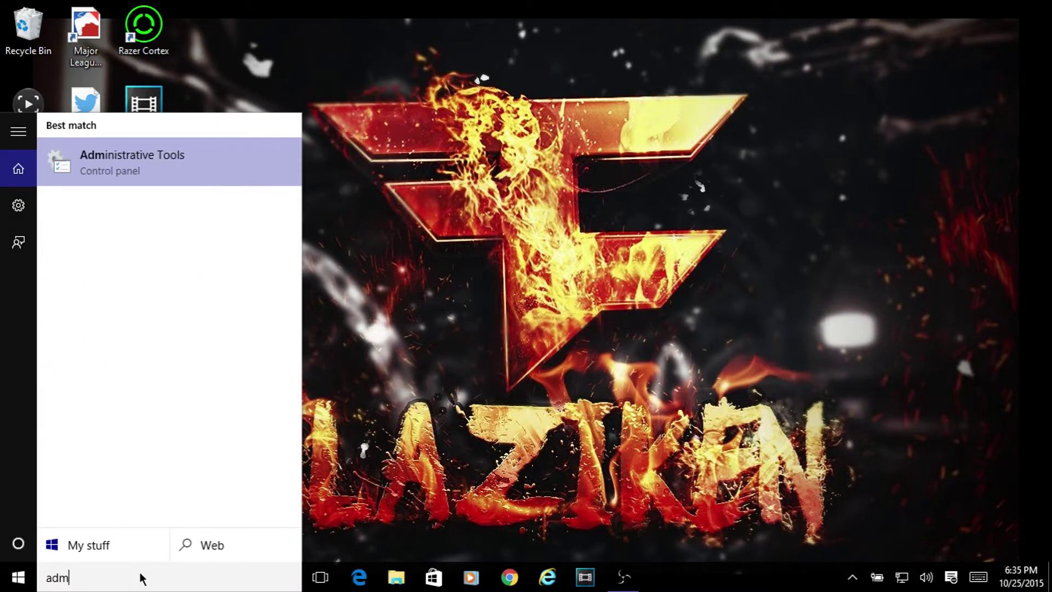
pyautogui.write('in')
pyautogui.click(134, 149)
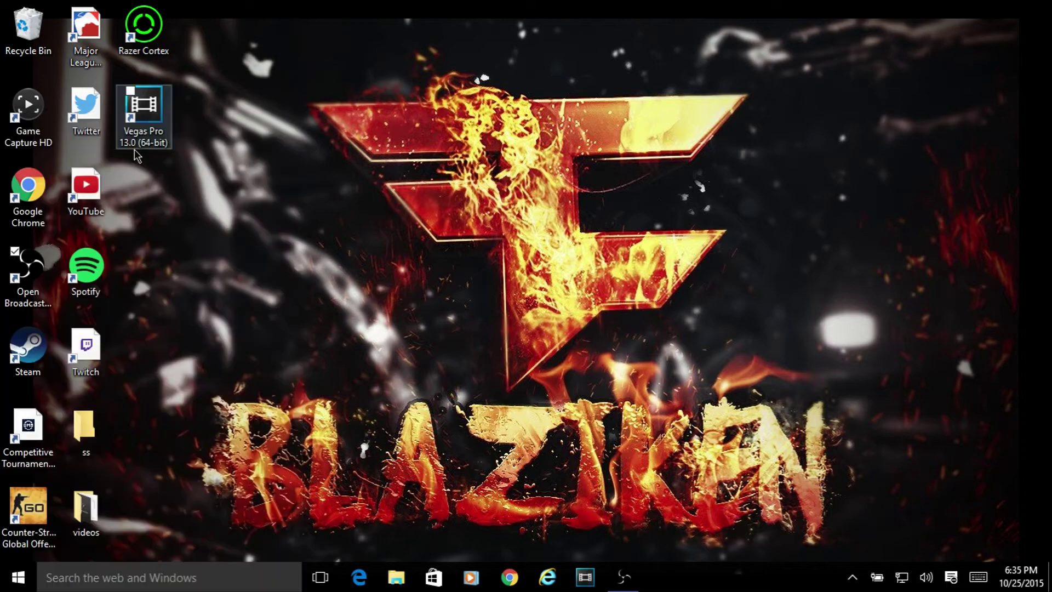
pyautogui.doubleClick(241, 389)
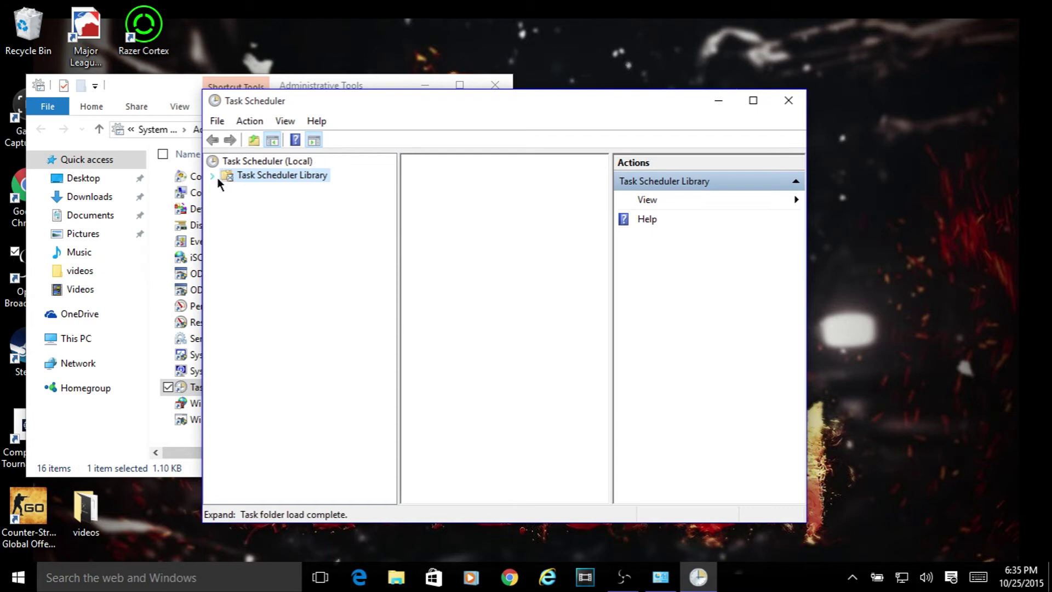
# Expand Library > Microsoft > Windows and select the first task in the Windows Defender folder.
pyautogui.click(212, 176)
pyautogui.click(227, 191)
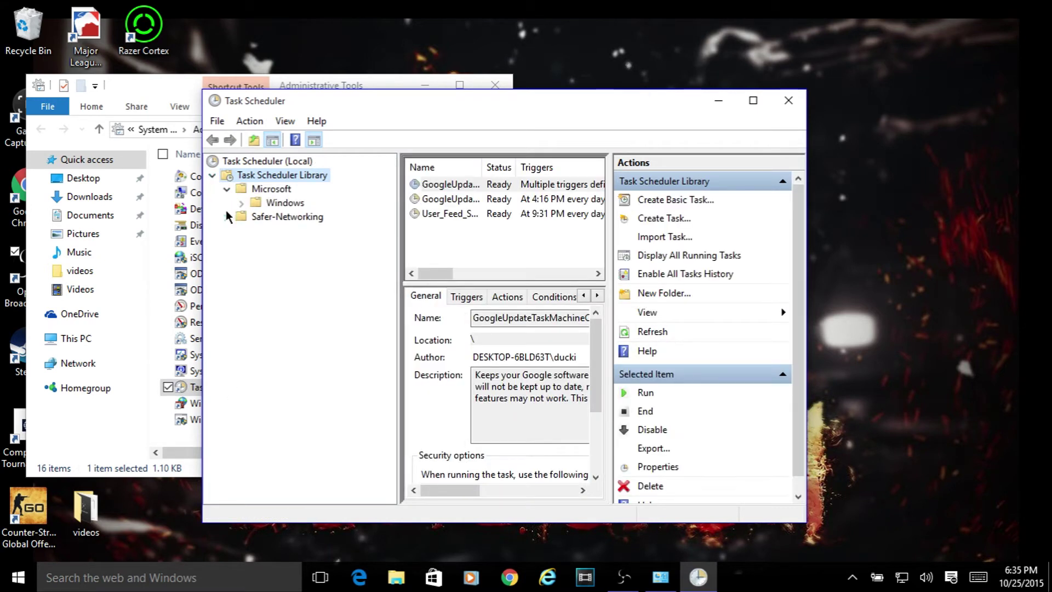
pyautogui.click(240, 202)
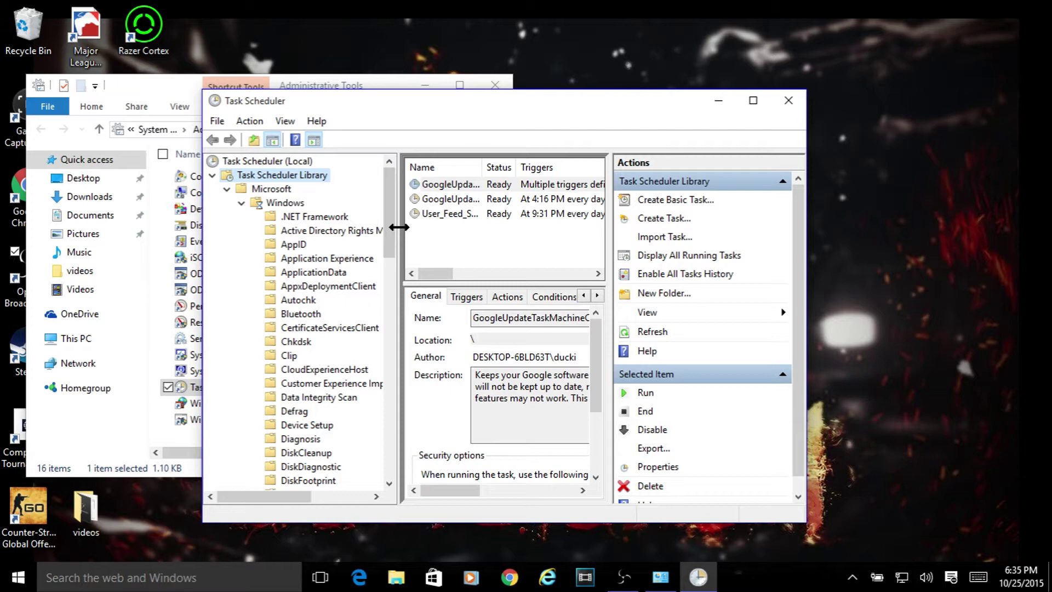
pyautogui.scroll(-1, 392, 234)
pyautogui.scroll(-6, 374, 308)
pyautogui.scroll(-4, 369, 351)
pyautogui.scroll(-3, 367, 381)
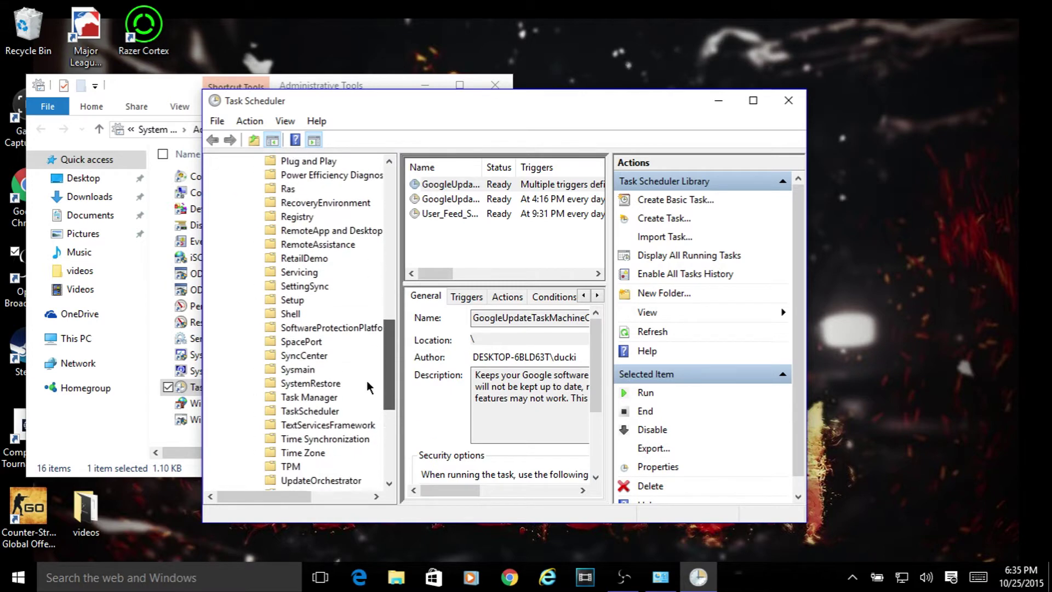
pyautogui.scroll(-2, 367, 381)
pyautogui.scroll(-2, 370, 403)
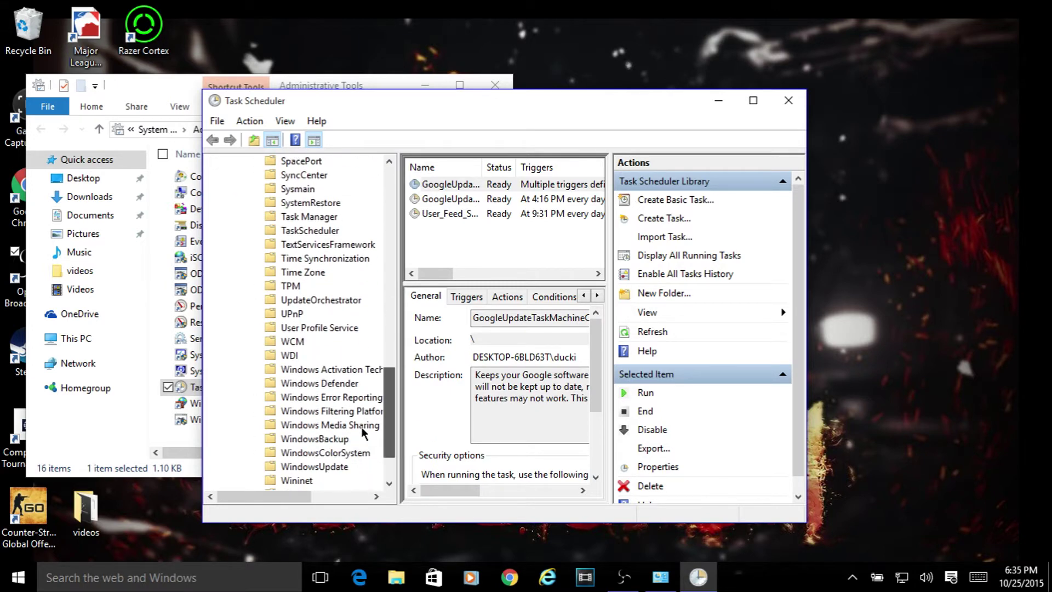
pyautogui.click(323, 385)
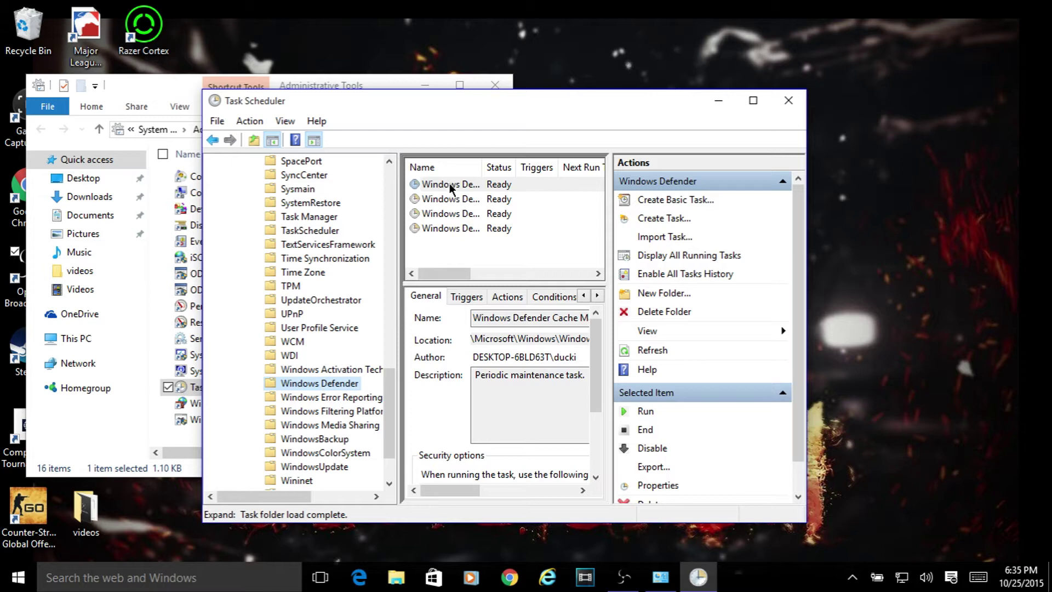
pyautogui.click(450, 188)
pyautogui.doubleClick(449, 185)
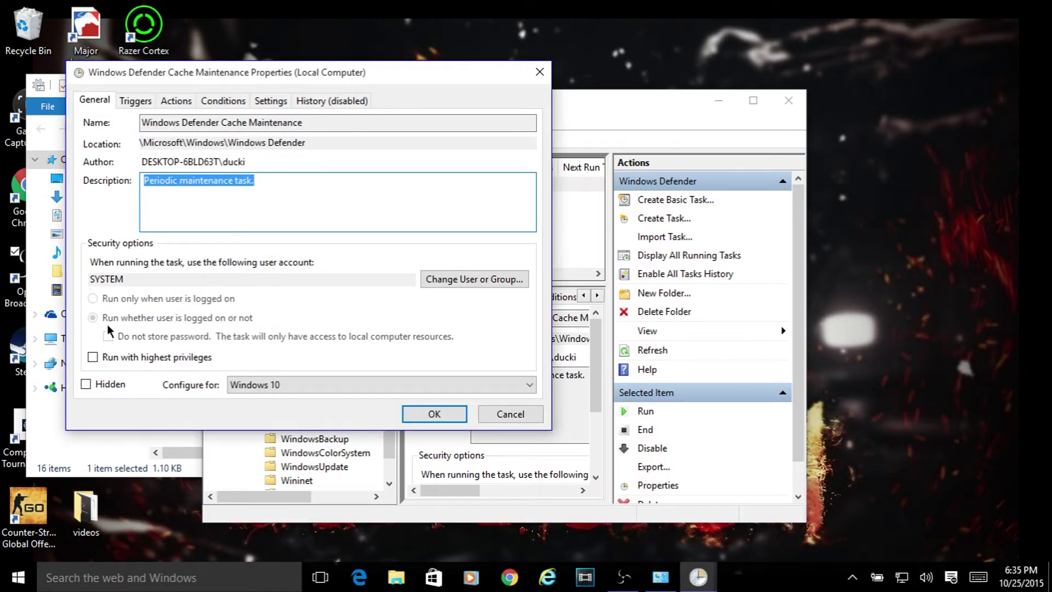
pyautogui.click(231, 102)
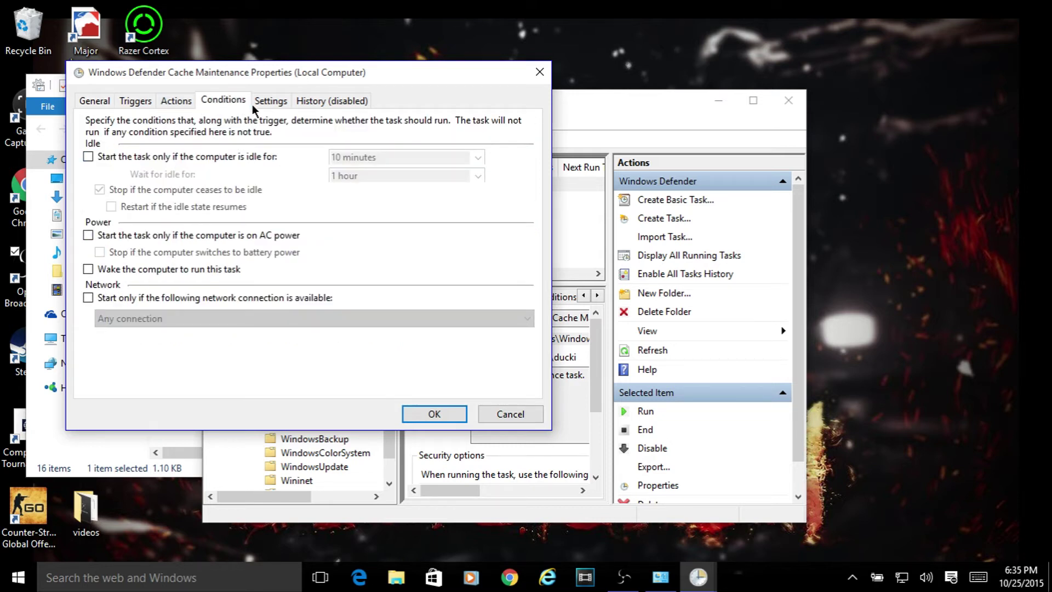
pyautogui.click(95, 102)
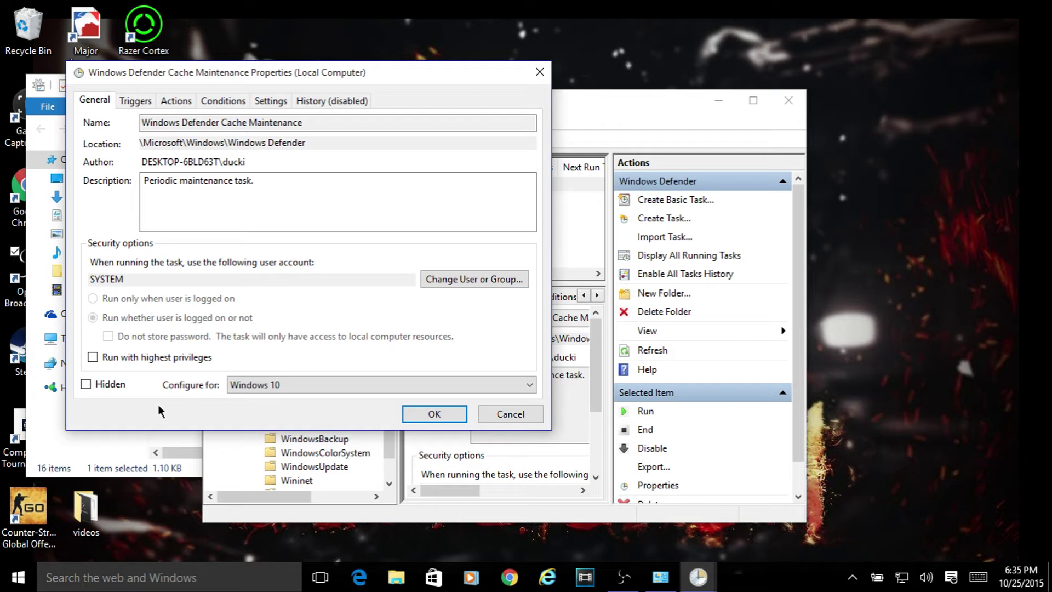
pyautogui.click(233, 103)
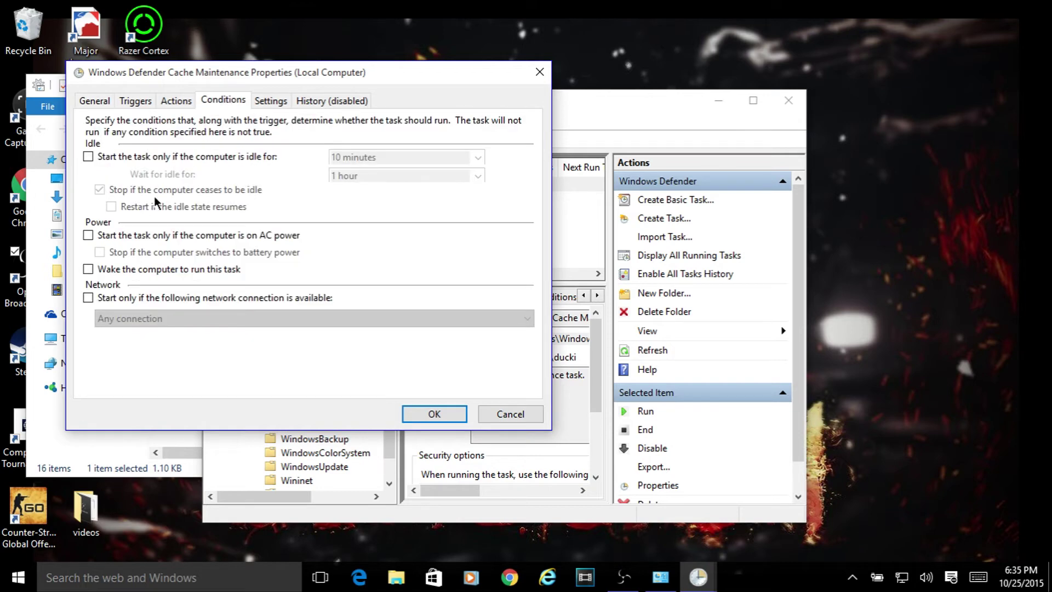
pyautogui.click(176, 100)
pyautogui.click(540, 71)
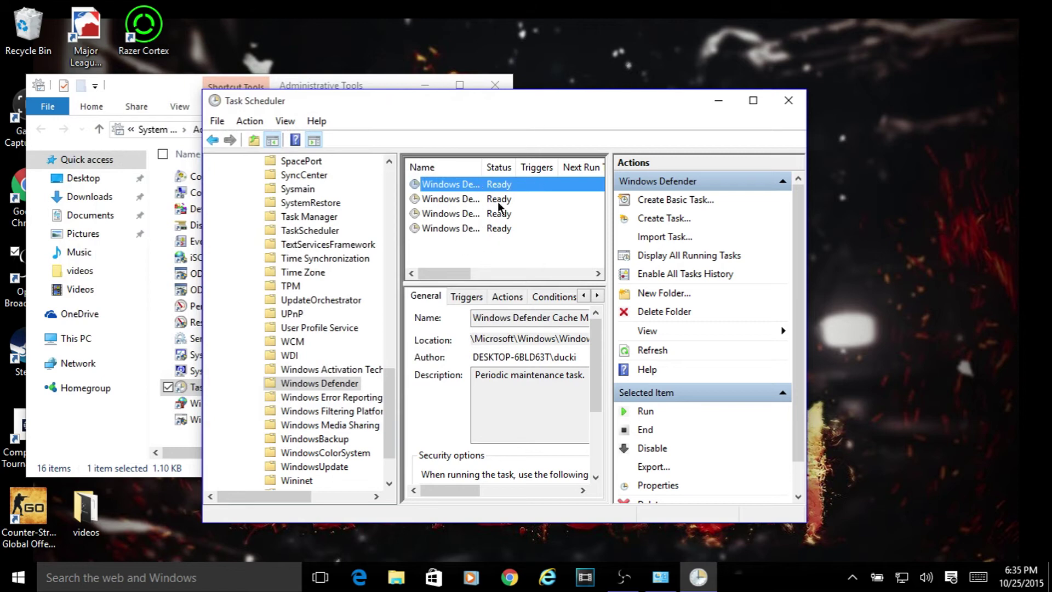
# Close Task Scheduler and the Administrative Tools window, leaving the desktop clear.
pyautogui.click(792, 100)
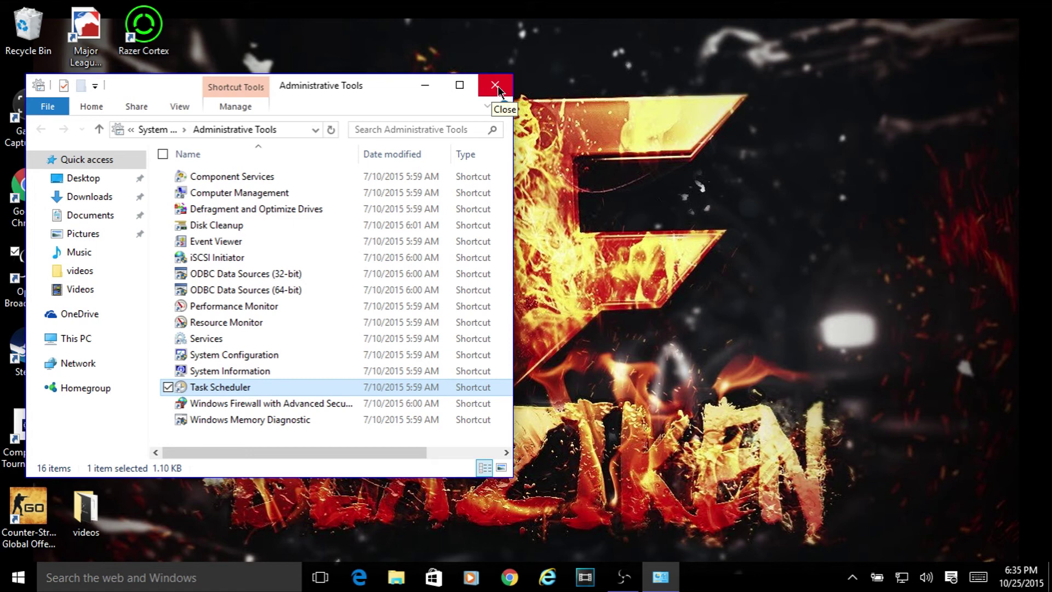
pyautogui.click(498, 86)
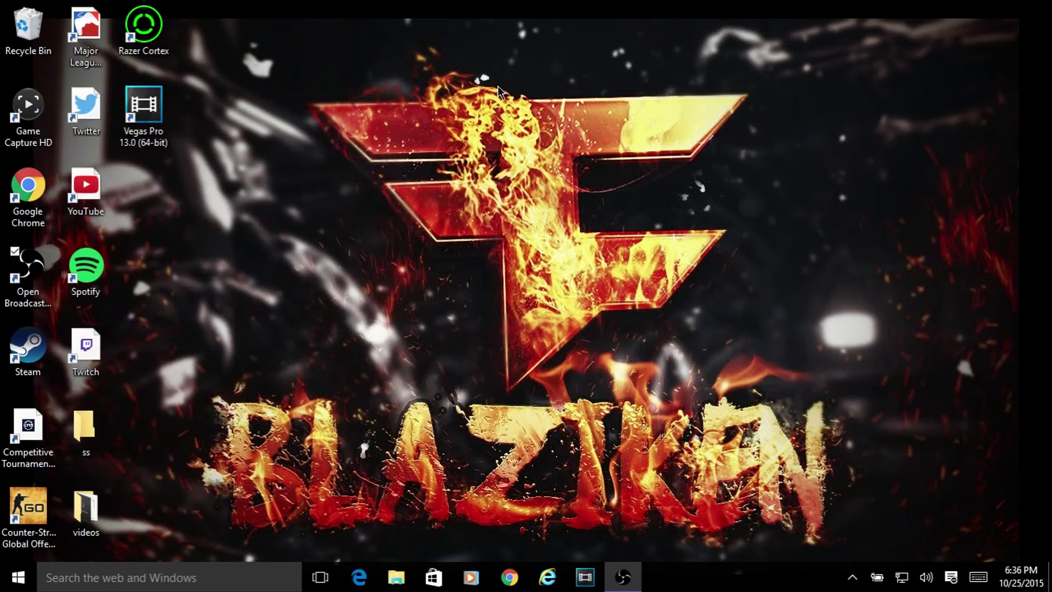
pyautogui.moveTo(272, 83)
pyautogui.mouseDown()
pyautogui.moveTo(865, 203)
pyautogui.moveTo(812, 307)
pyautogui.mouseUp()
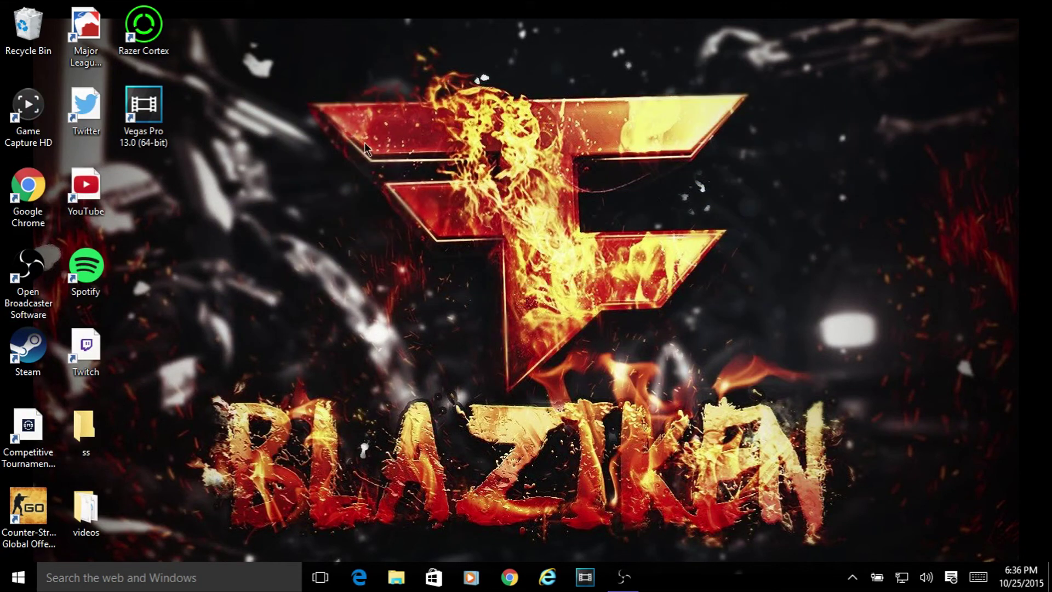
pyautogui.moveTo(274, 70)
pyautogui.mouseDown()
pyautogui.moveTo(811, 369)
pyautogui.moveTo(799, 408)
pyautogui.mouseUp()
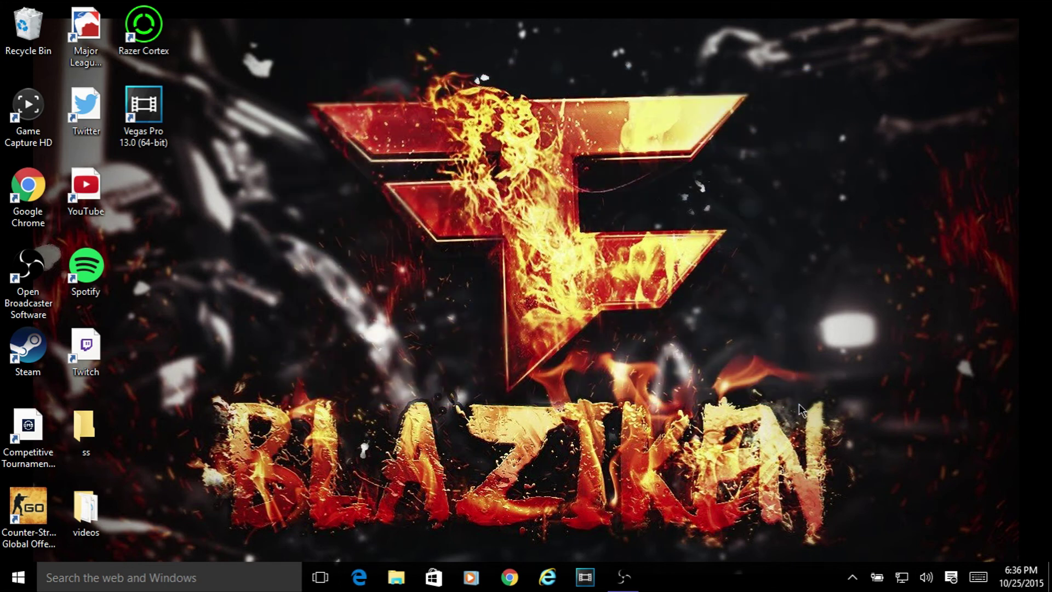